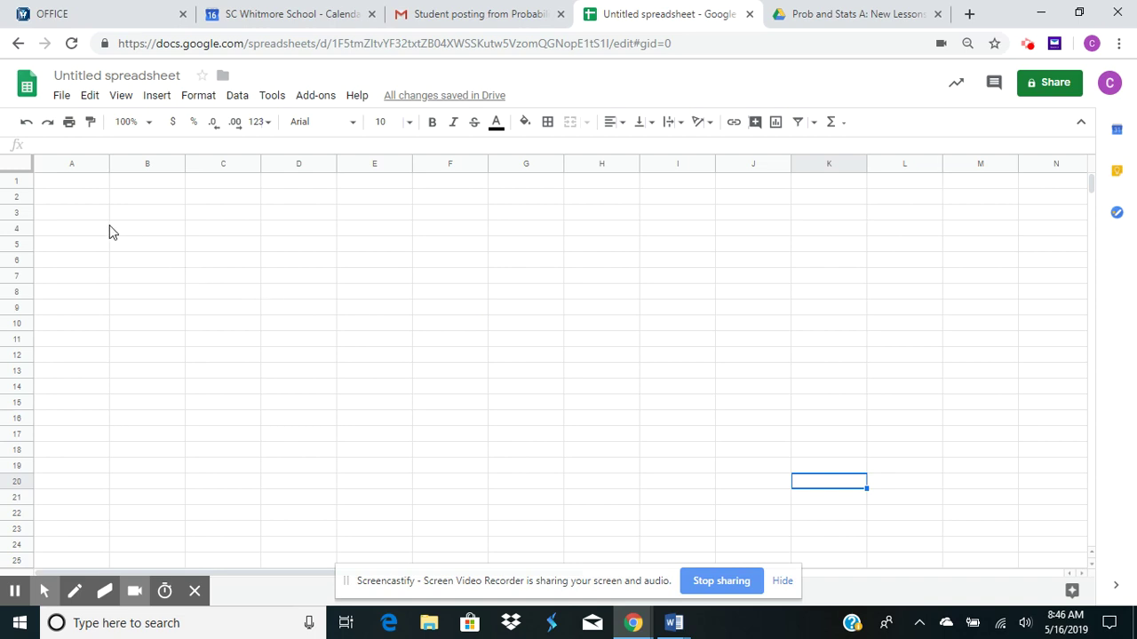
Enter the header Color in A1 and the colors Red, Orange, Blue, Yellow in A2:A5.
{"action": "left_click", "coordinate": [88, 185]}
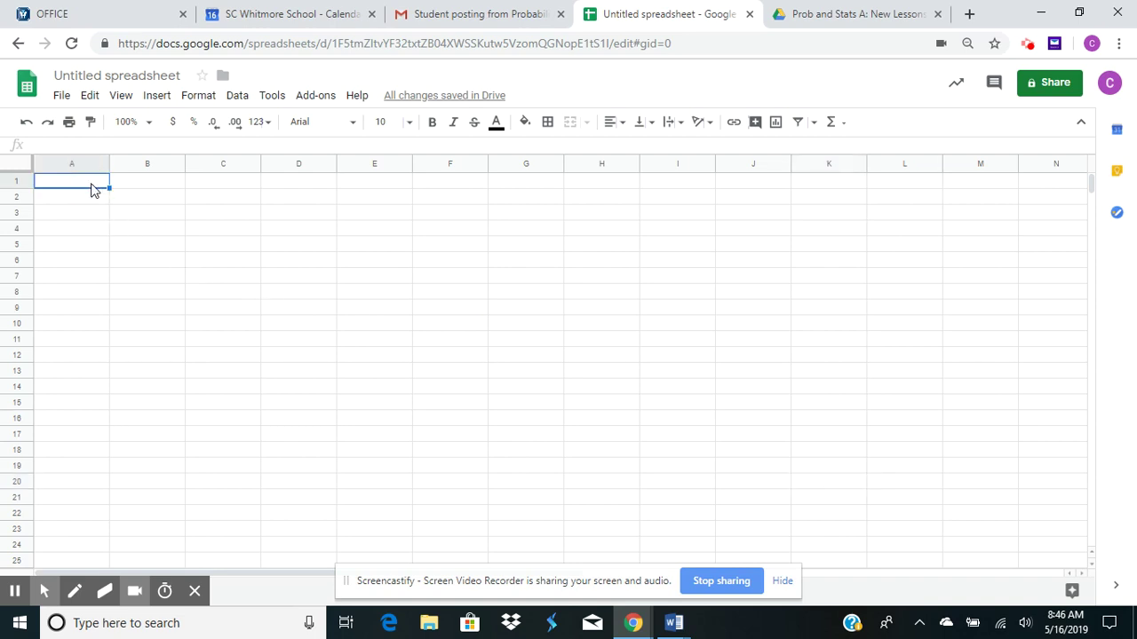
{"action": "type", "text": "Colo"}
{"action": "type", "text": "r"}
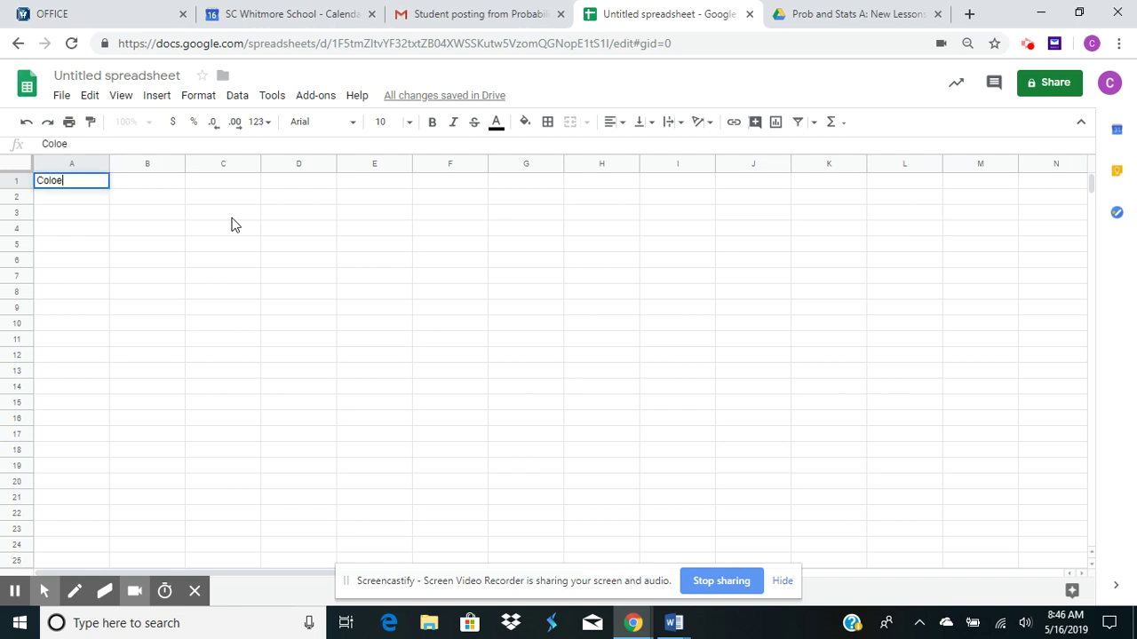
{"action": "left_click", "coordinate": [65, 198]}
{"action": "type", "text": "Red"}
{"action": "key", "text": "Return"}
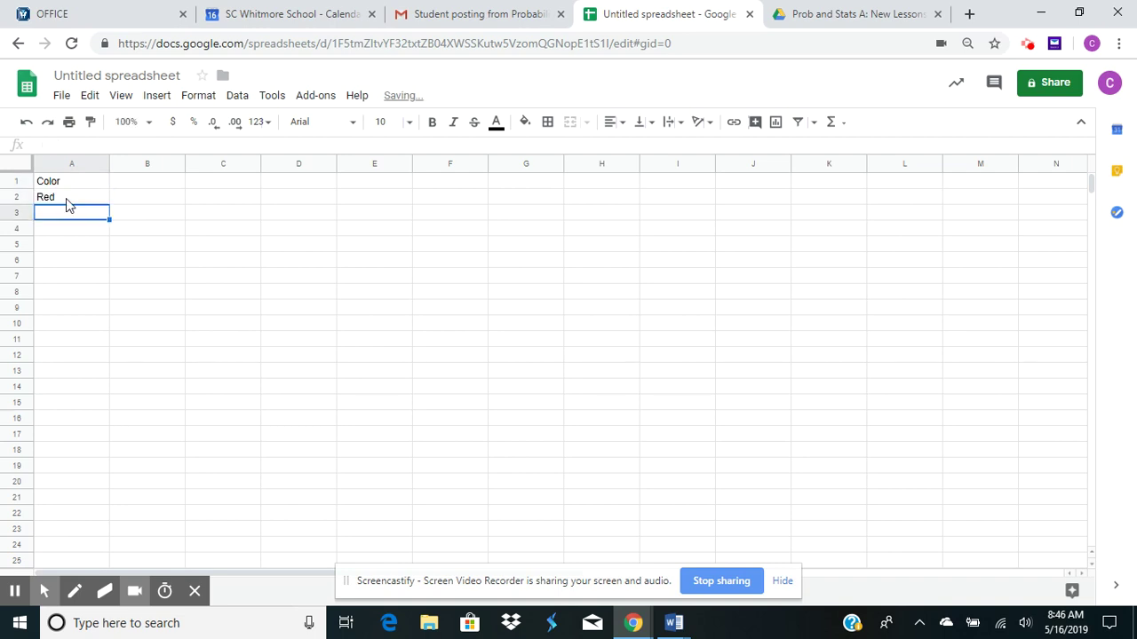
{"action": "type", "text": "Orange"}
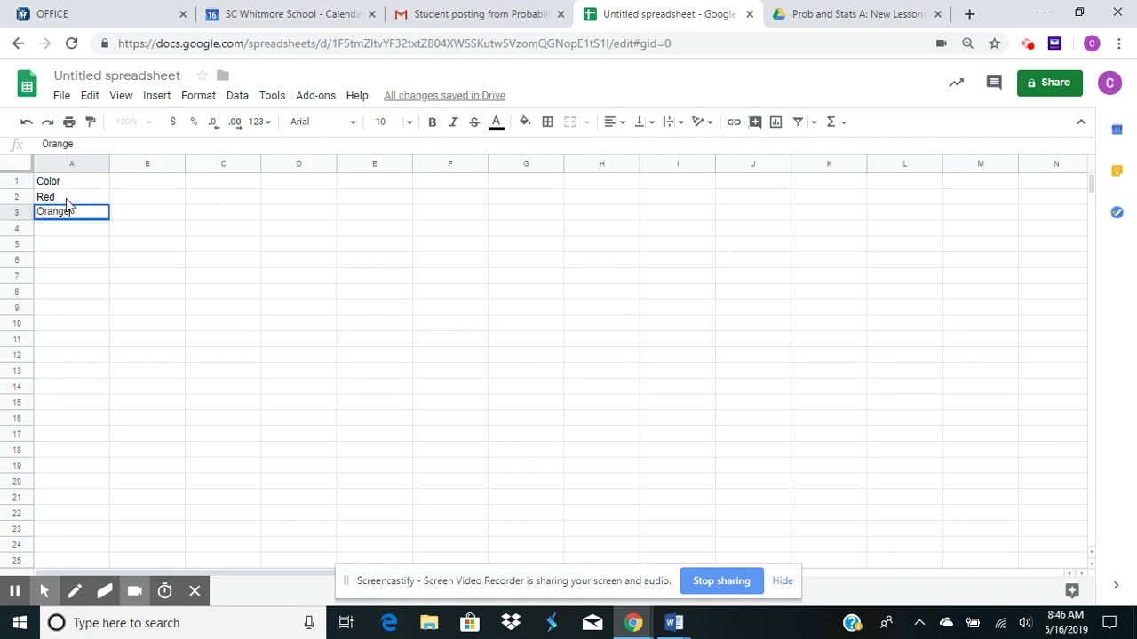
{"action": "key", "text": "Return"}
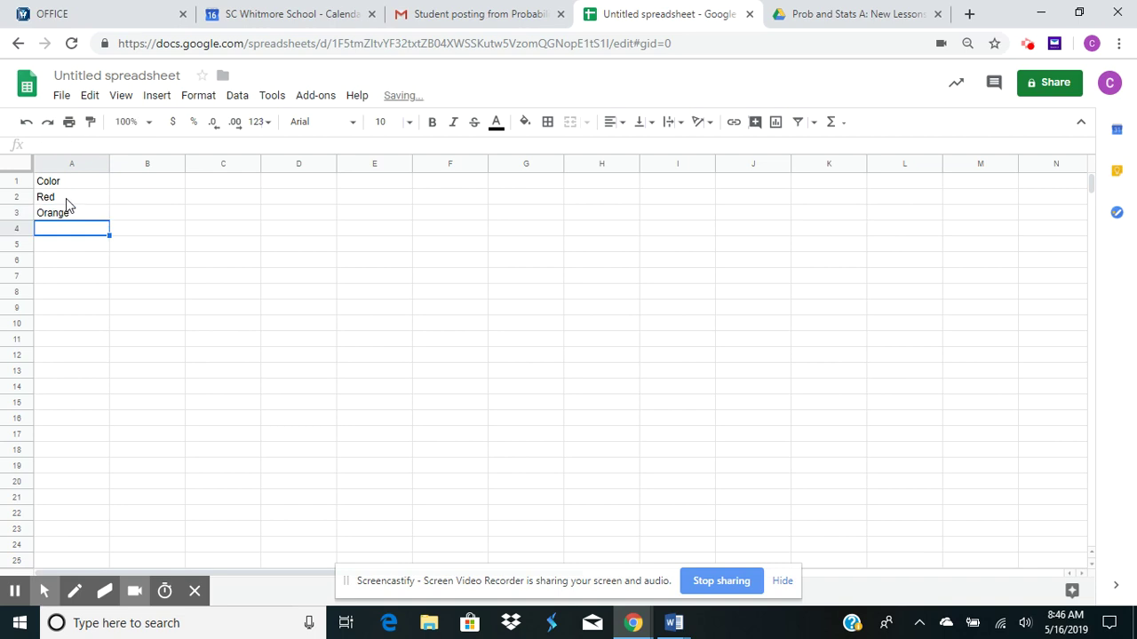
{"action": "type", "text": "Blue"}
{"action": "key", "text": "Return"}
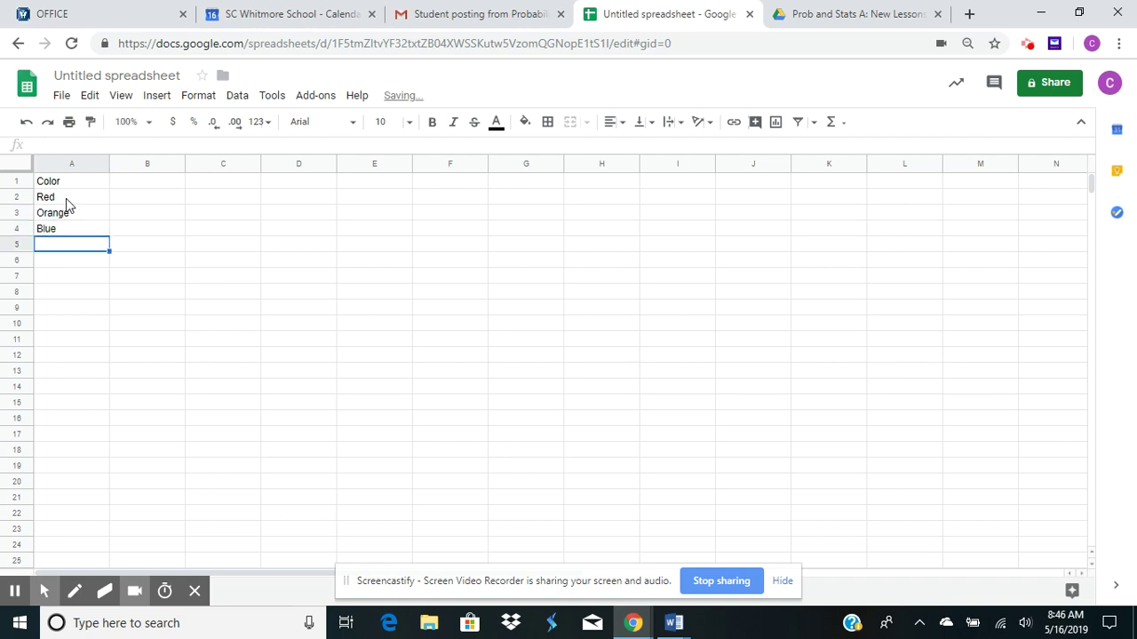
{"action": "type", "text": "Yellow"}
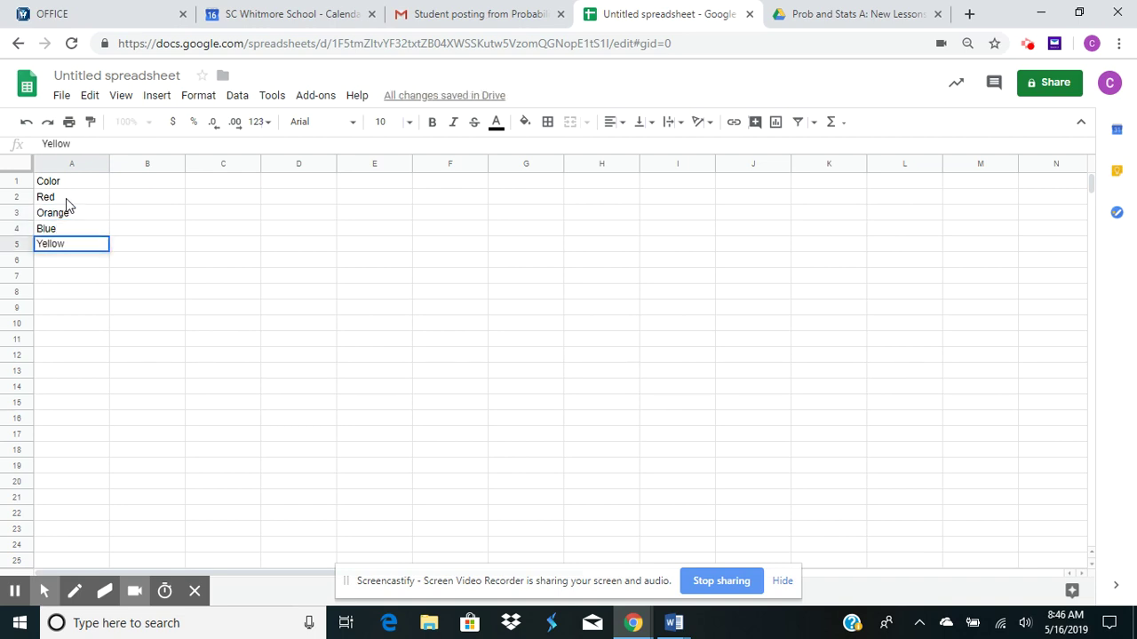
{"action": "left_click", "coordinate": [156, 202]}
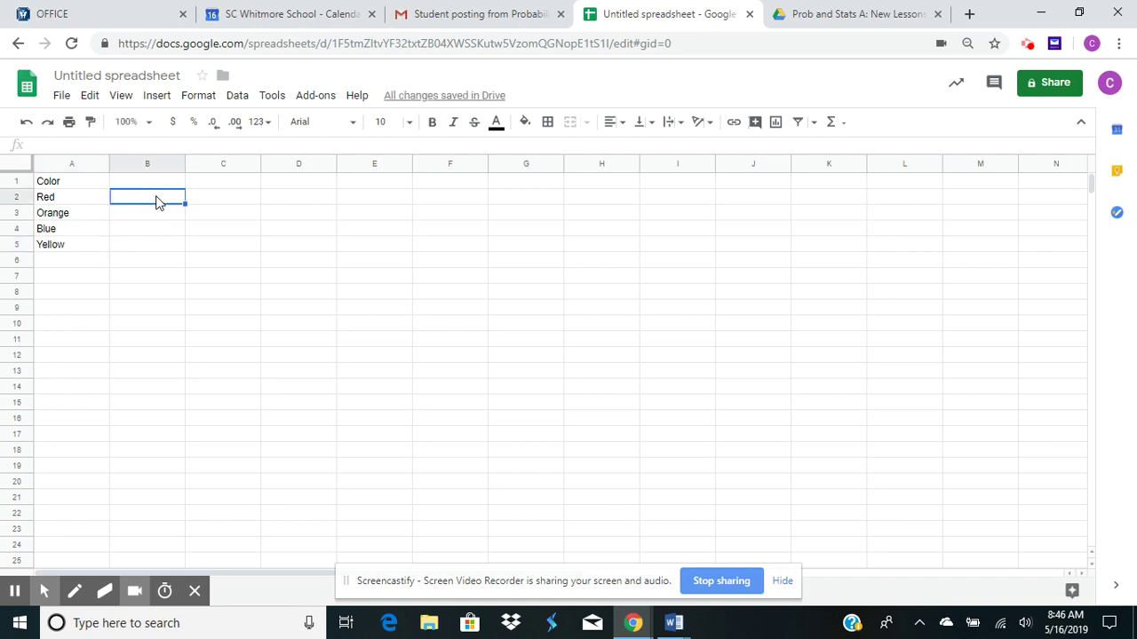
Enter the counts 24, 15, 8 and 34 in B2:B5.
{"action": "type", "text": "24"}
{"action": "key", "text": "Return"}
{"action": "type", "text": "15"}
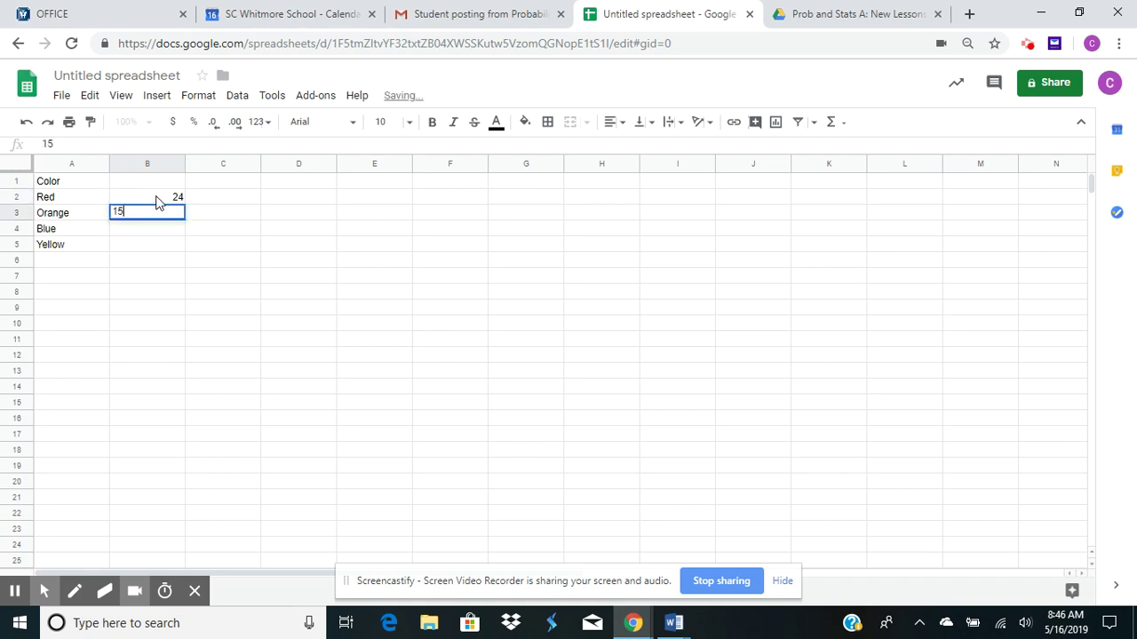
{"action": "key", "text": "Return"}
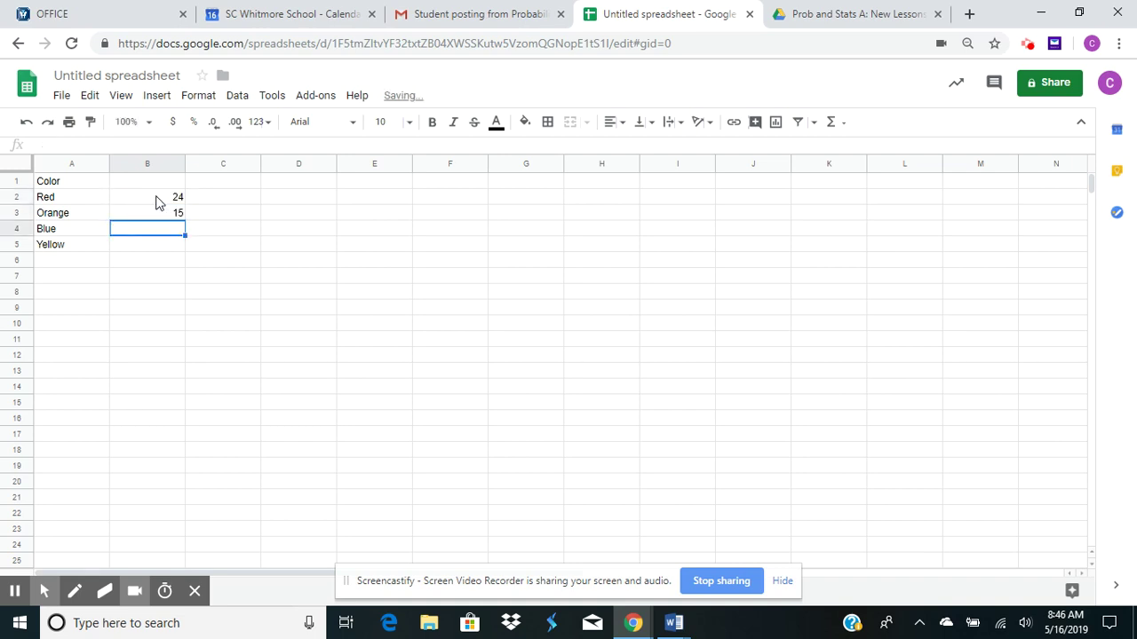
{"action": "type", "text": "8"}
{"action": "key", "text": "Return"}
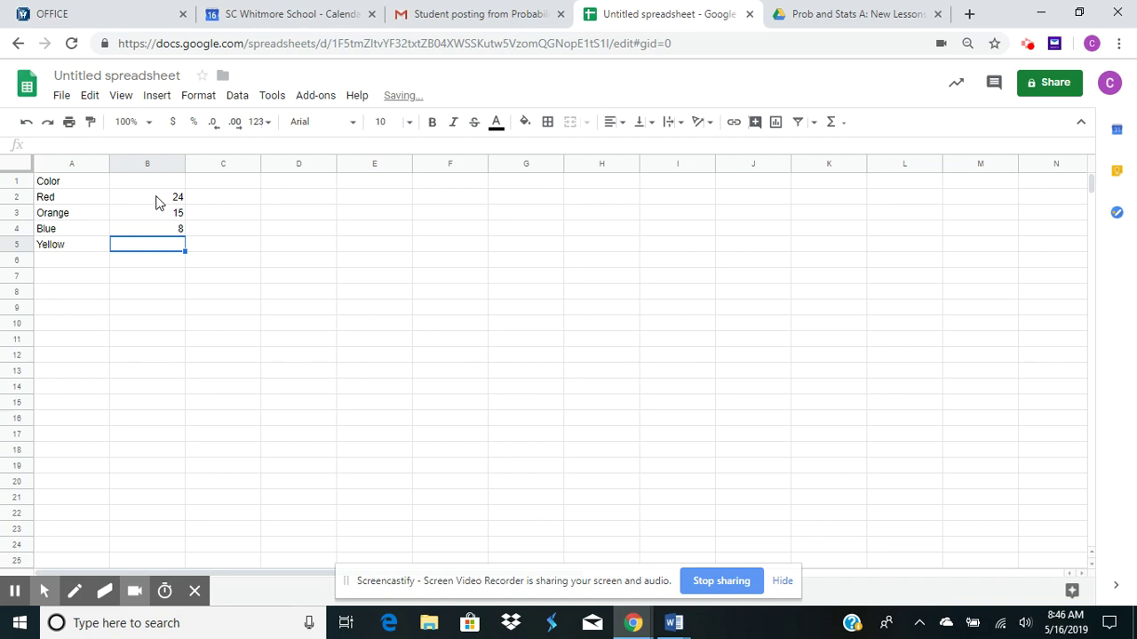
{"action": "type", "text": "34"}
{"action": "key", "text": "Return"}
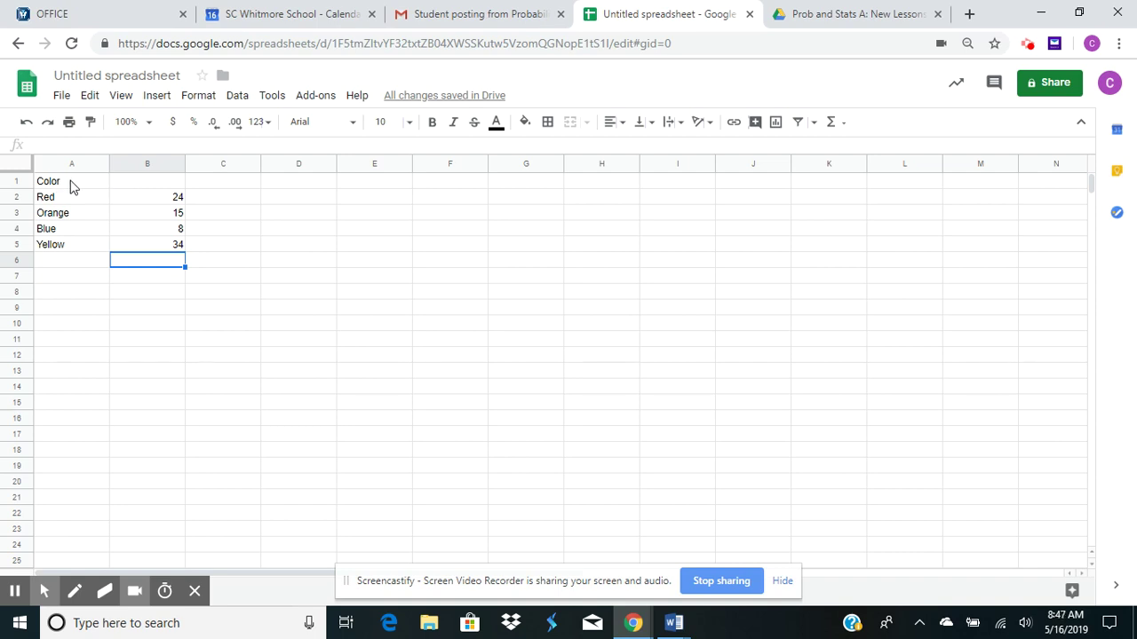
Label column B with the header Frequency.
{"action": "left_click", "coordinate": [129, 187]}
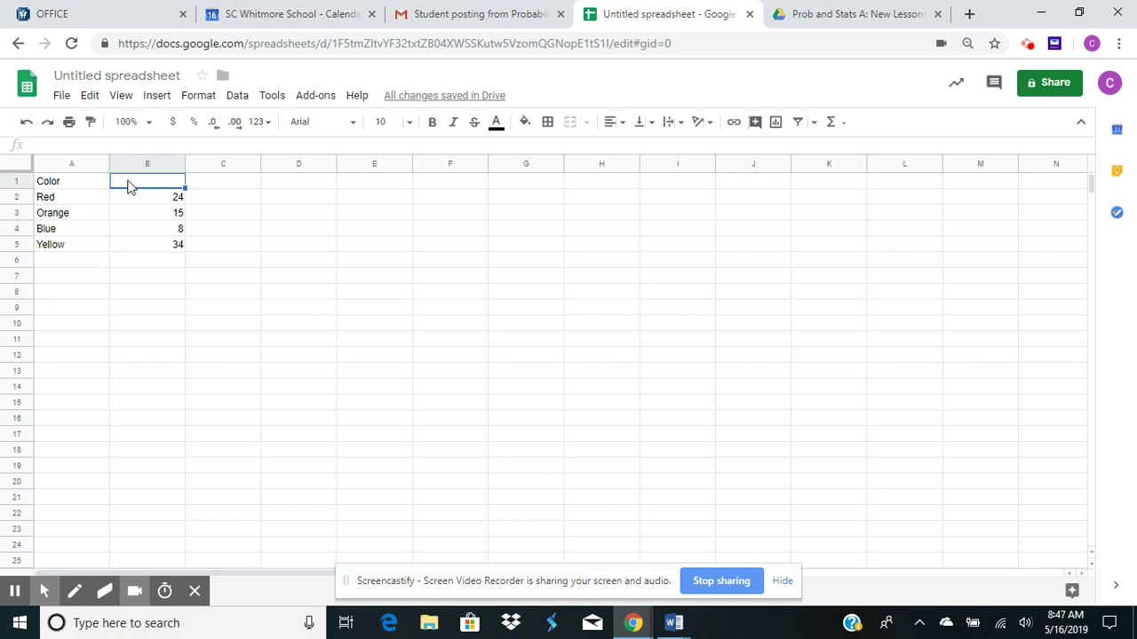
{"action": "type", "text": "Count"}
{"action": "key", "text": "BackSpace"}
{"action": "key", "text": "BackSpace"}
{"action": "key", "text": "BackSpace"}
{"action": "key", "text": "BackSpace"}
{"action": "key", "text": "BackSpace"}
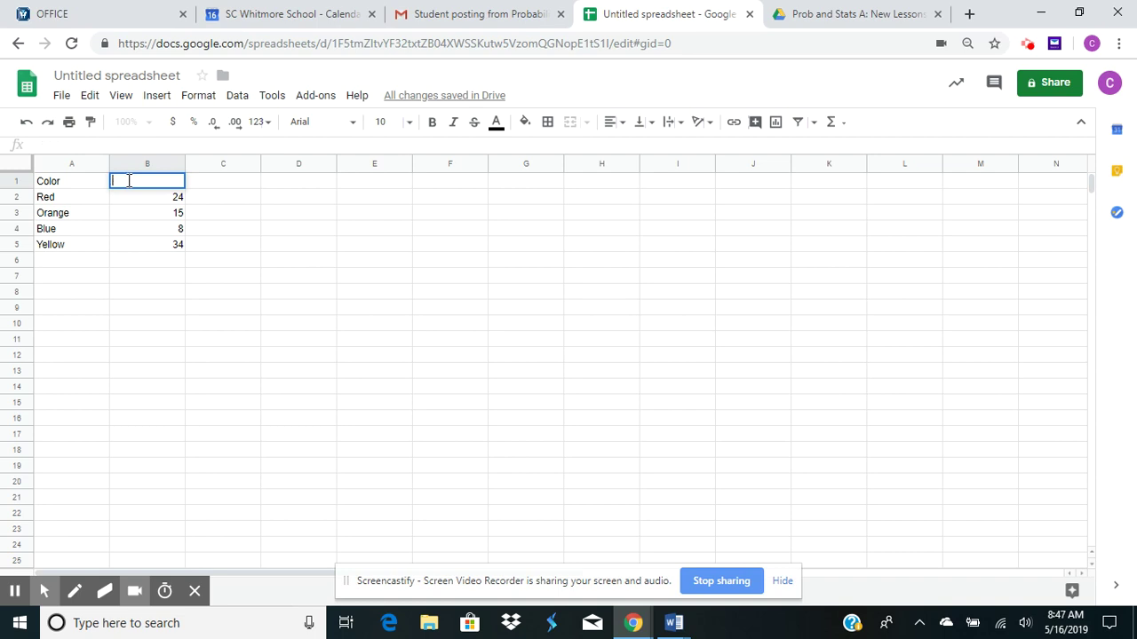
{"action": "type", "text": "Frequency"}
{"action": "key", "text": "Return"}
{"action": "left_click", "coordinate": [212, 234]}
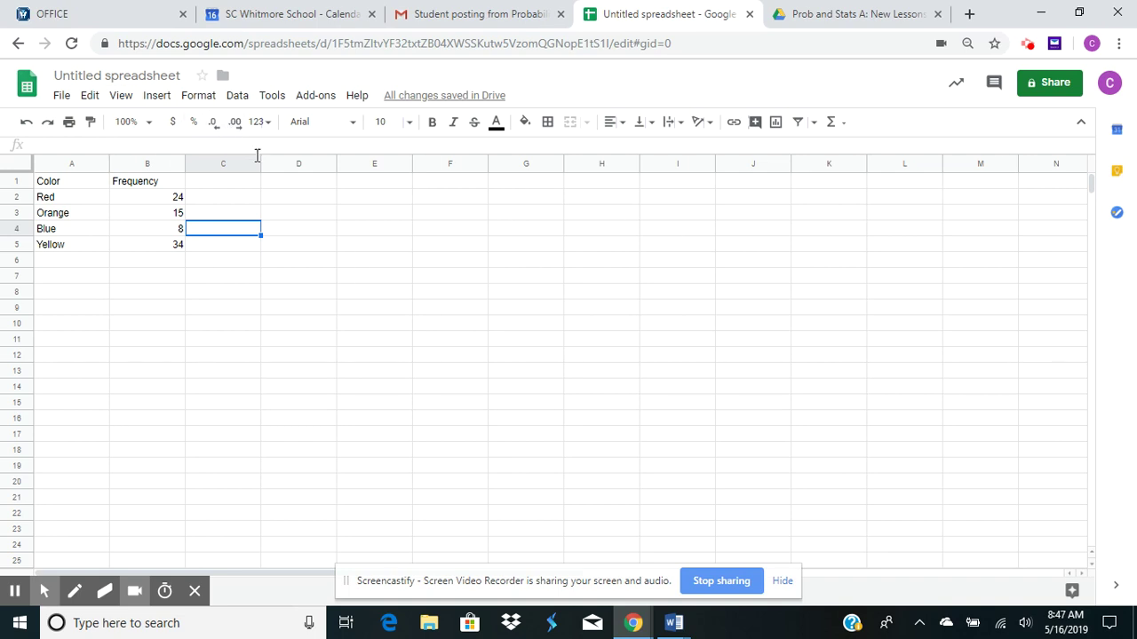
Insert a chart of the Color/Frequency table and place it beside the data.
{"action": "left_click", "coordinate": [171, 100]}
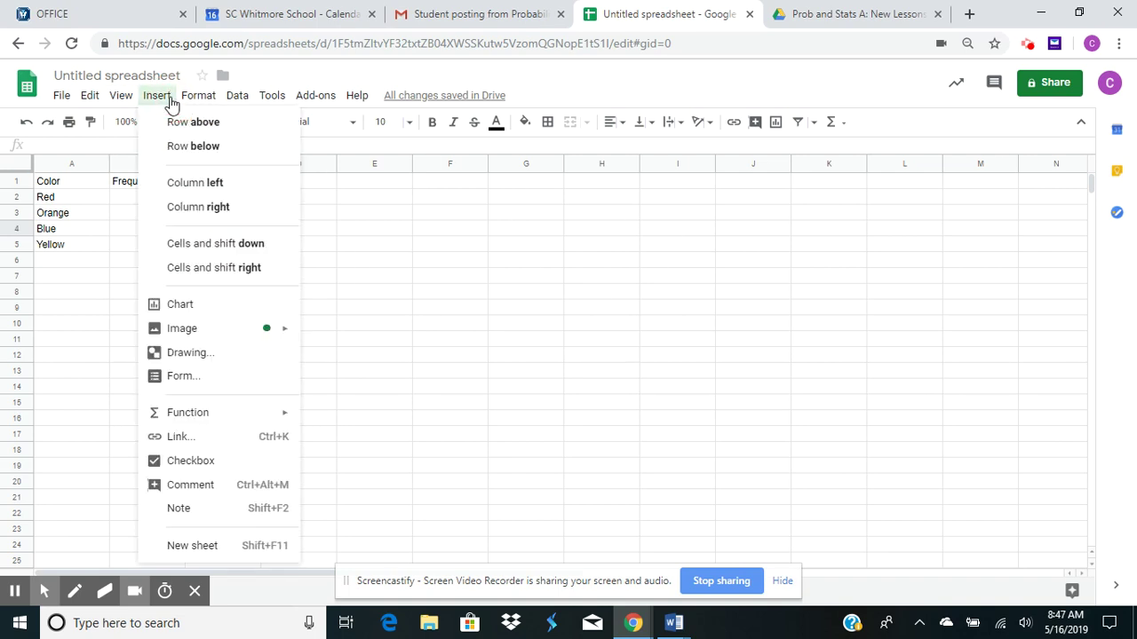
{"action": "left_click", "coordinate": [180, 304]}
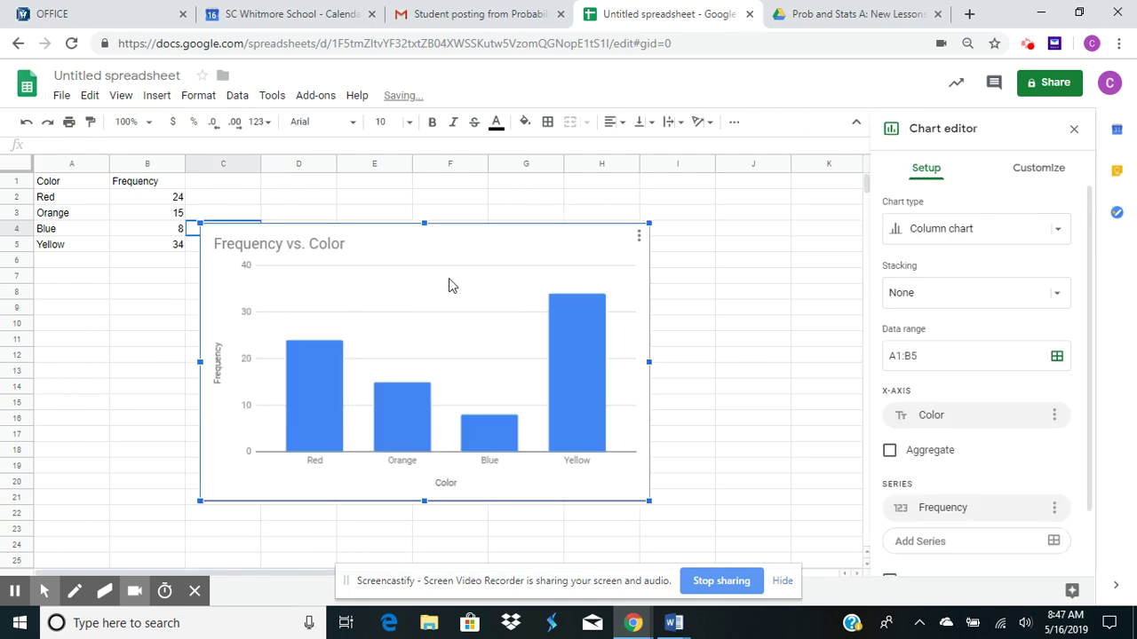
{"action": "left_click_drag", "start_coordinate": [450, 252], "coordinate": [545, 210]}
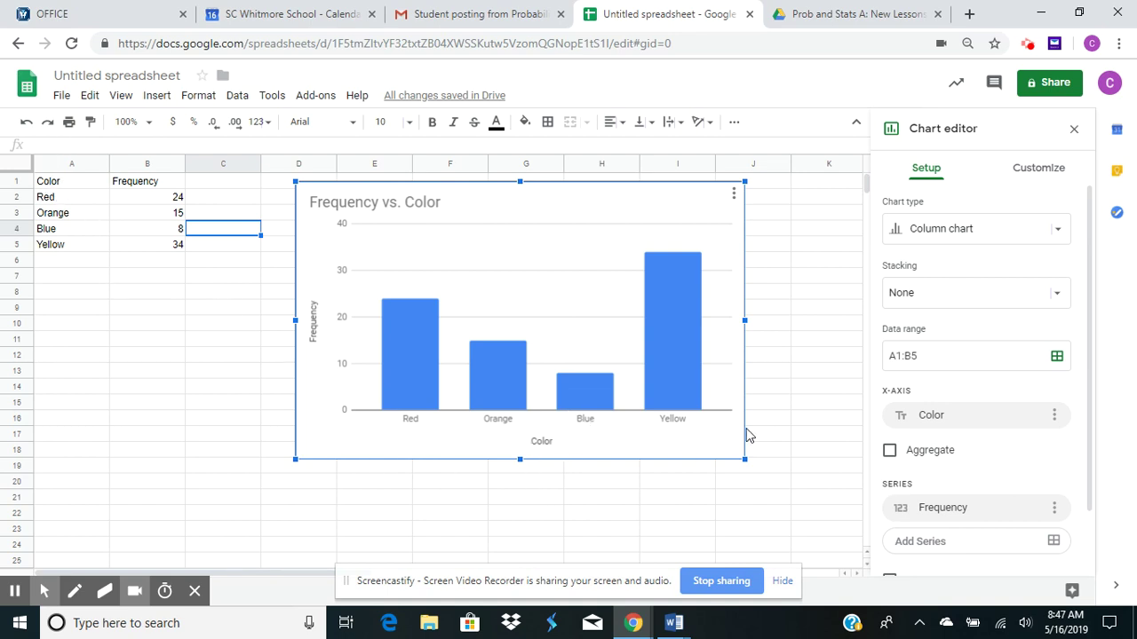
Switch the Chart editor to its Customize options.
{"action": "mouse_move", "coordinate": [431, 342]}
{"action": "mouse_move", "coordinate": [592, 387]}
{"action": "mouse_move", "coordinate": [650, 397]}
{"action": "mouse_move", "coordinate": [491, 376]}
{"action": "mouse_move", "coordinate": [649, 267]}
{"action": "scroll", "coordinate": [941, 377], "scroll_direction": "down", "scroll_amount": 1}
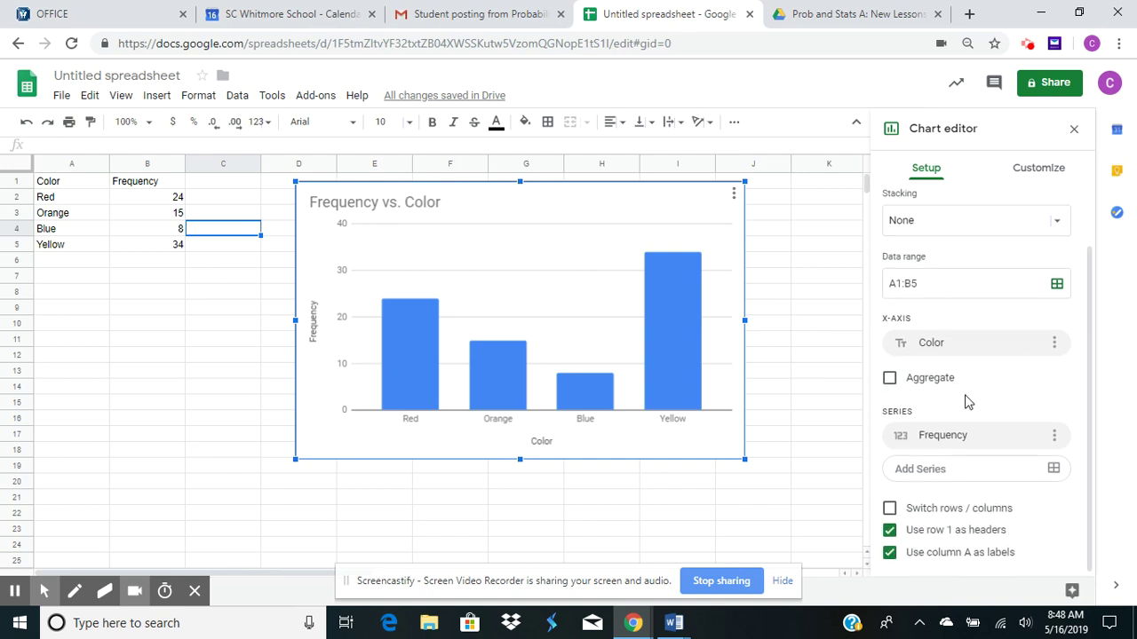
{"action": "scroll", "coordinate": [967, 403], "scroll_direction": "up", "scroll_amount": 1}
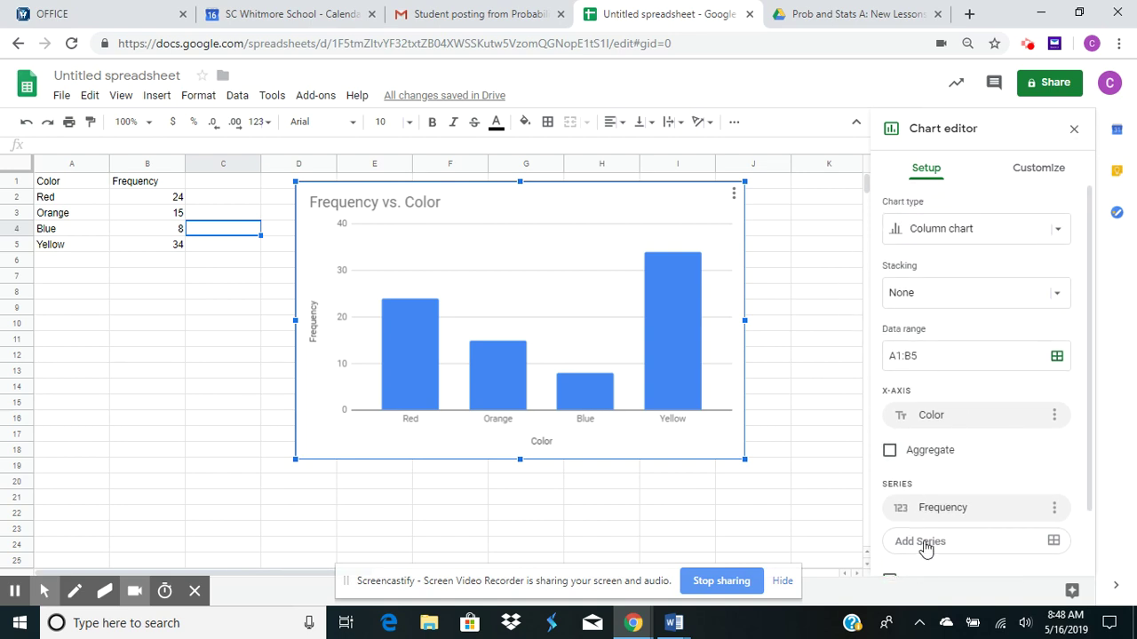
{"action": "left_click", "coordinate": [1048, 170]}
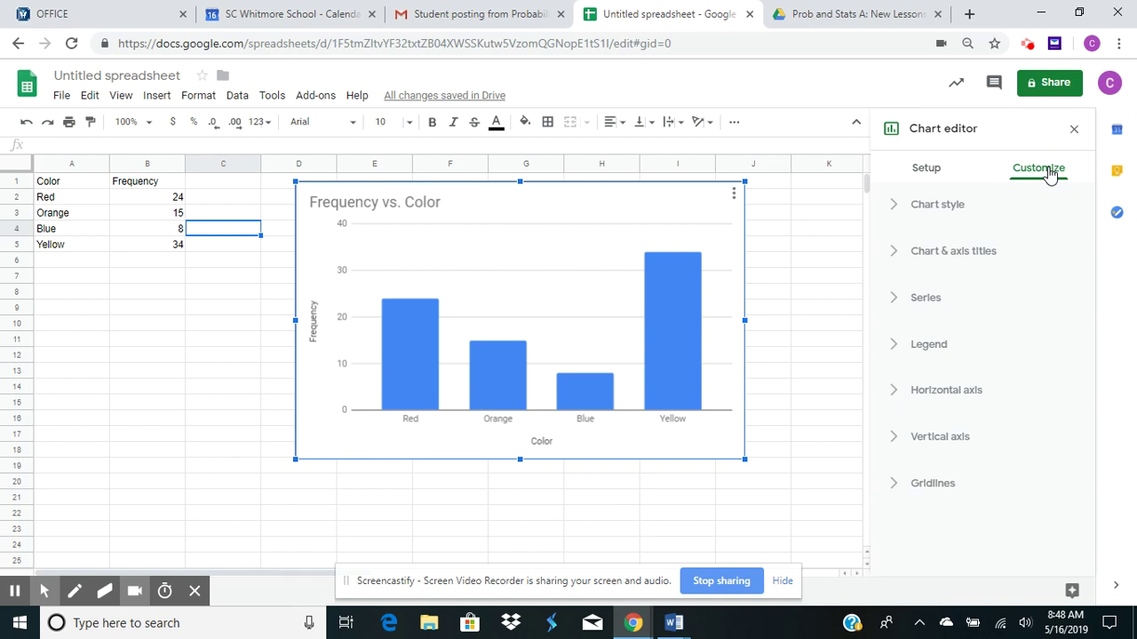
Replace the chart title 'Frequency vs. Color' with 'Color of Candy in the Jar'.
{"action": "left_click", "coordinate": [898, 257]}
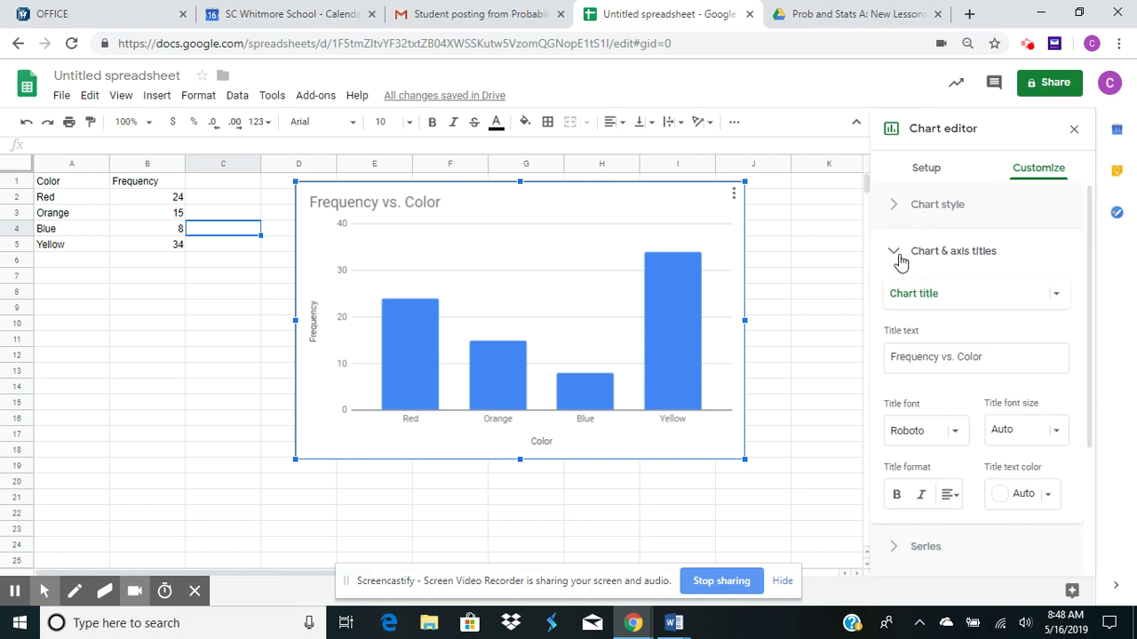
{"action": "left_click", "coordinate": [985, 357]}
{"action": "left_click_drag", "start_coordinate": [985, 357], "coordinate": [885, 352]}
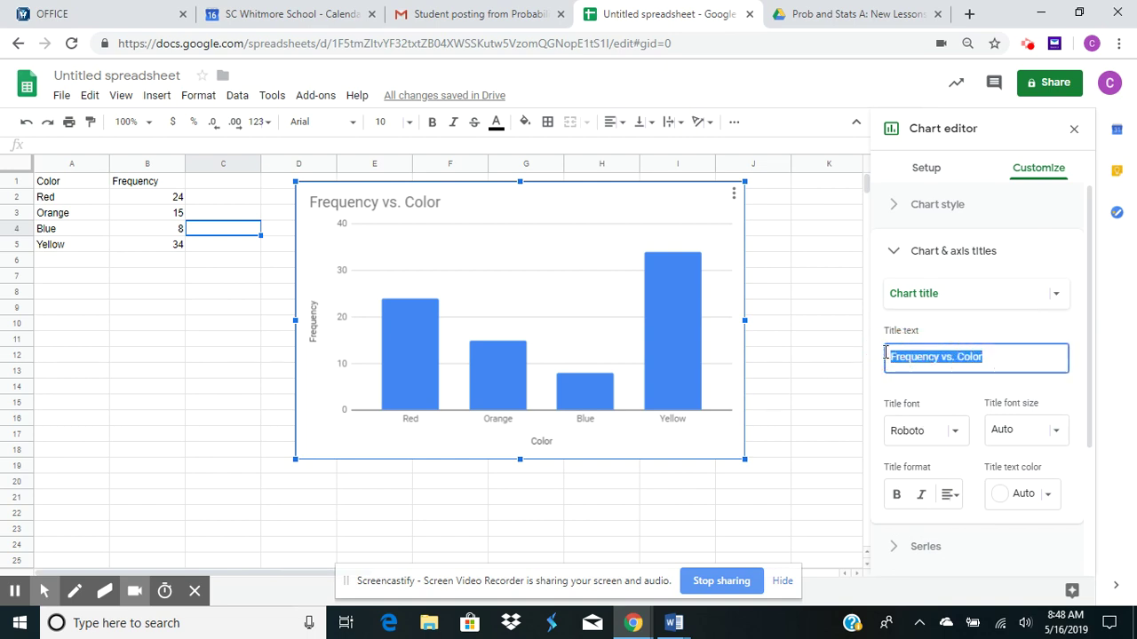
{"action": "type", "text": "Dis"}
{"action": "key", "text": "BackSpace"}
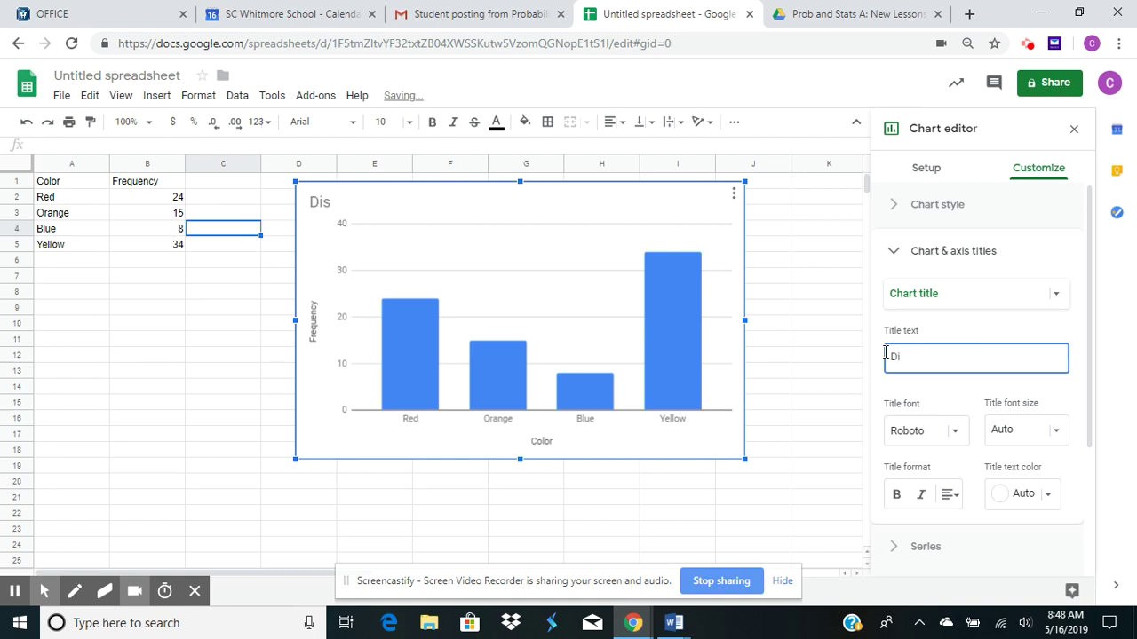
{"action": "key", "text": "BackSpace"}
{"action": "key", "text": "BackSpace"}
{"action": "type", "text": "Can"}
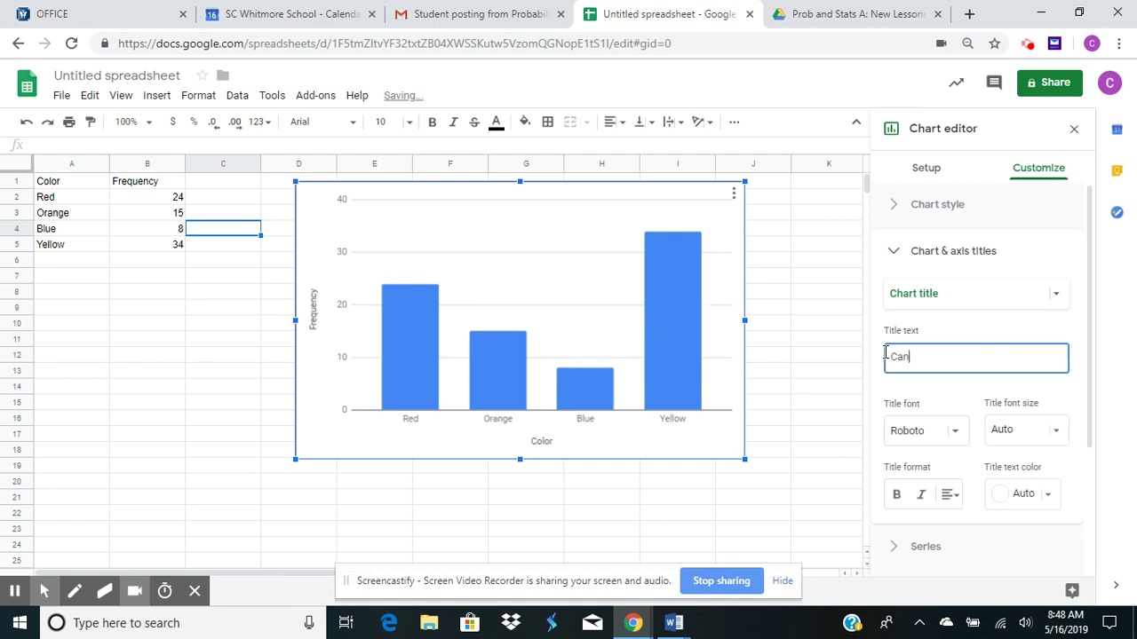
{"action": "type", "text": "lor o"}
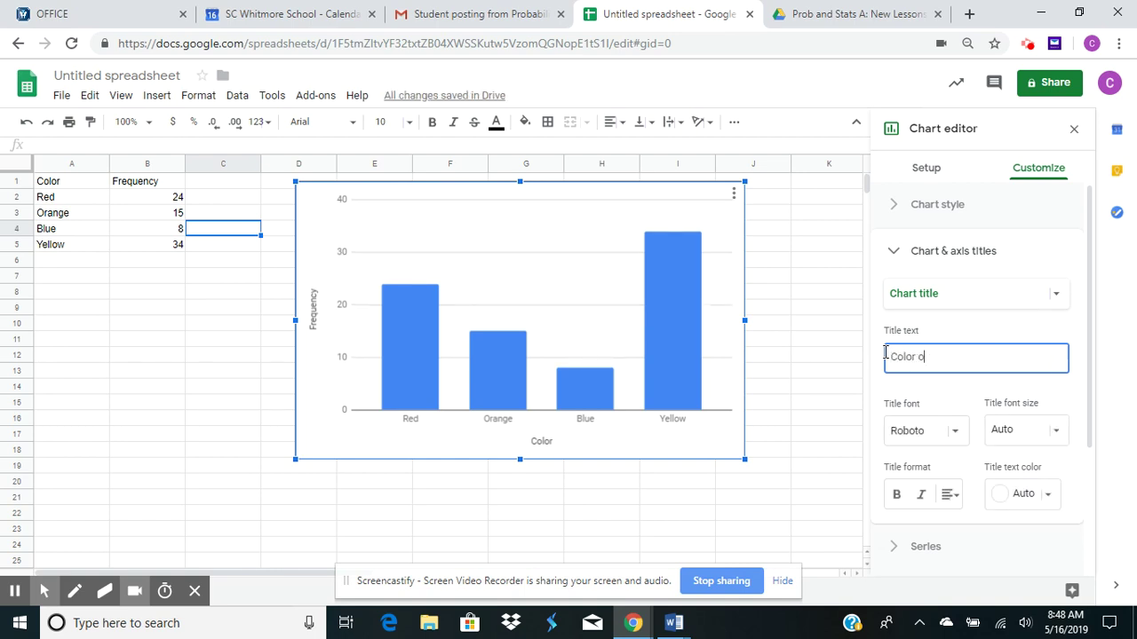
{"action": "type", "text": "f Candy in t"}
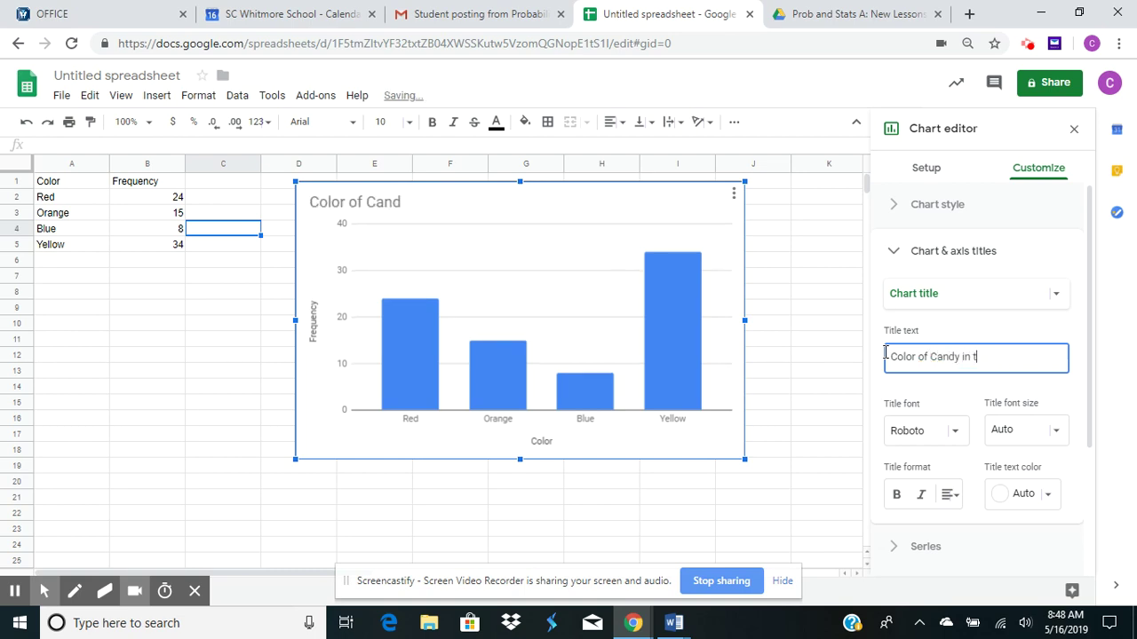
{"action": "type", "text": "he Jar"}
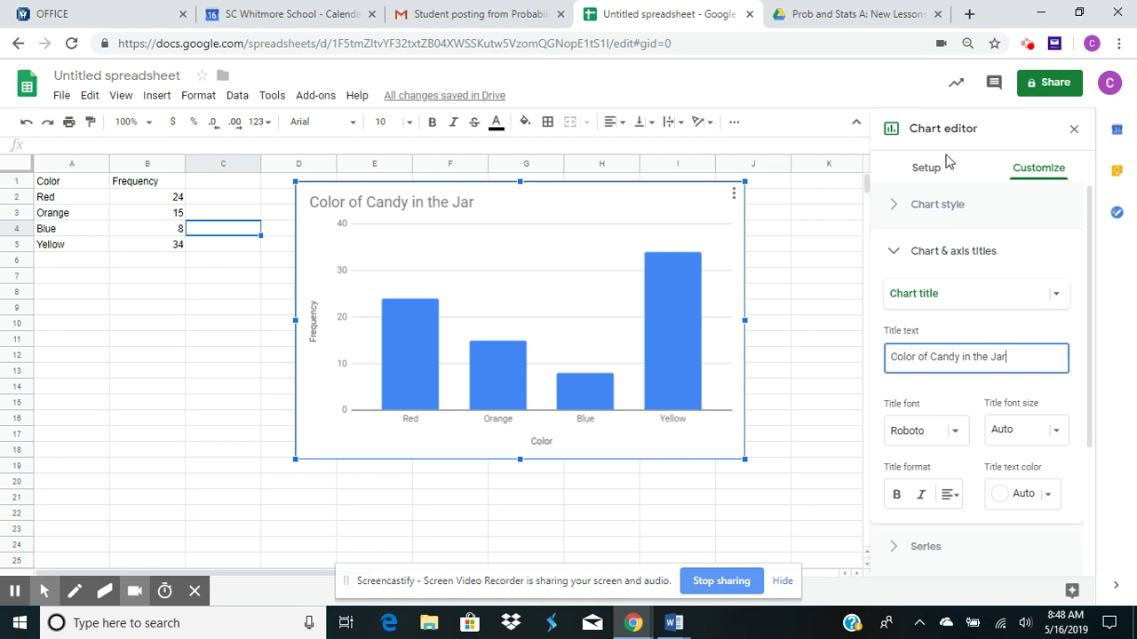
Change the chart type from column to the suggested pie chart.
{"action": "left_click", "coordinate": [926, 173]}
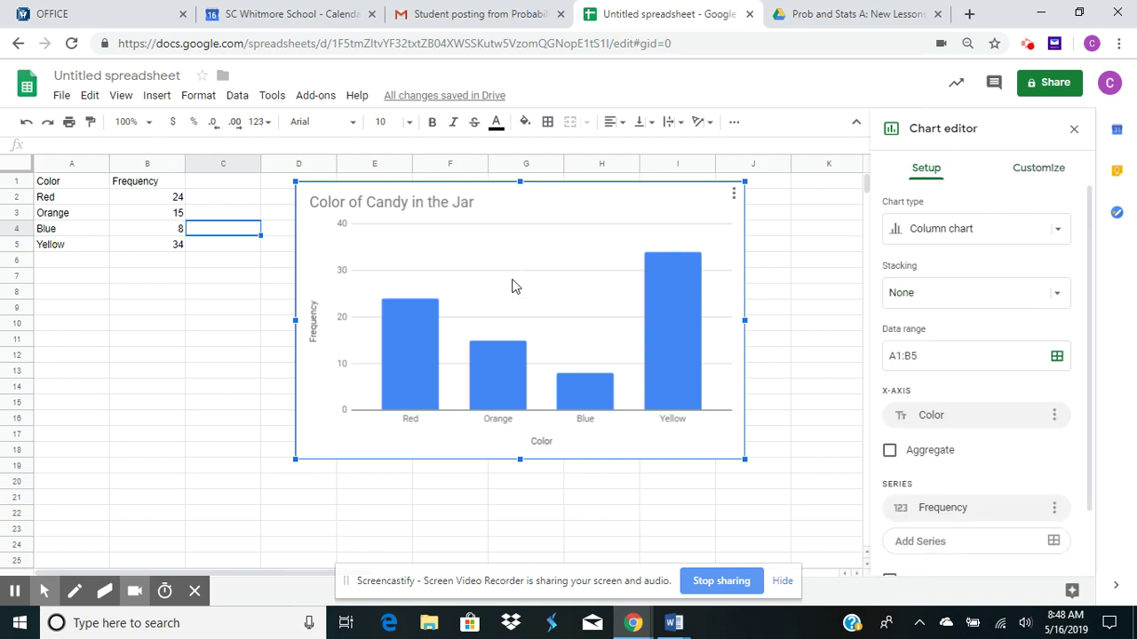
{"action": "left_click", "coordinate": [938, 231]}
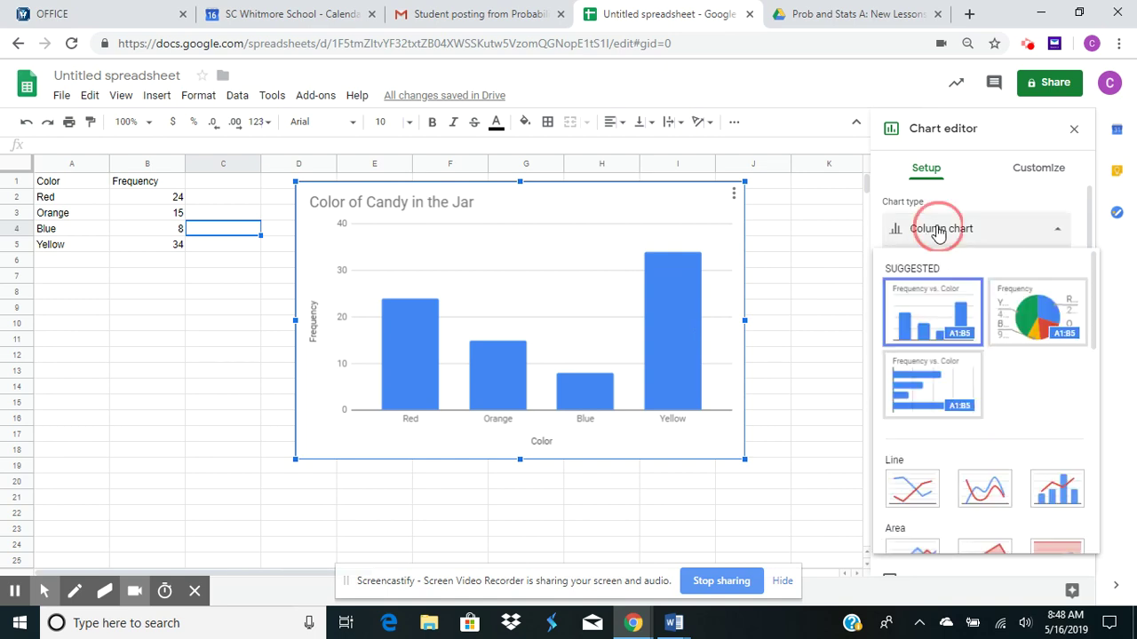
{"action": "left_click", "coordinate": [1030, 326]}
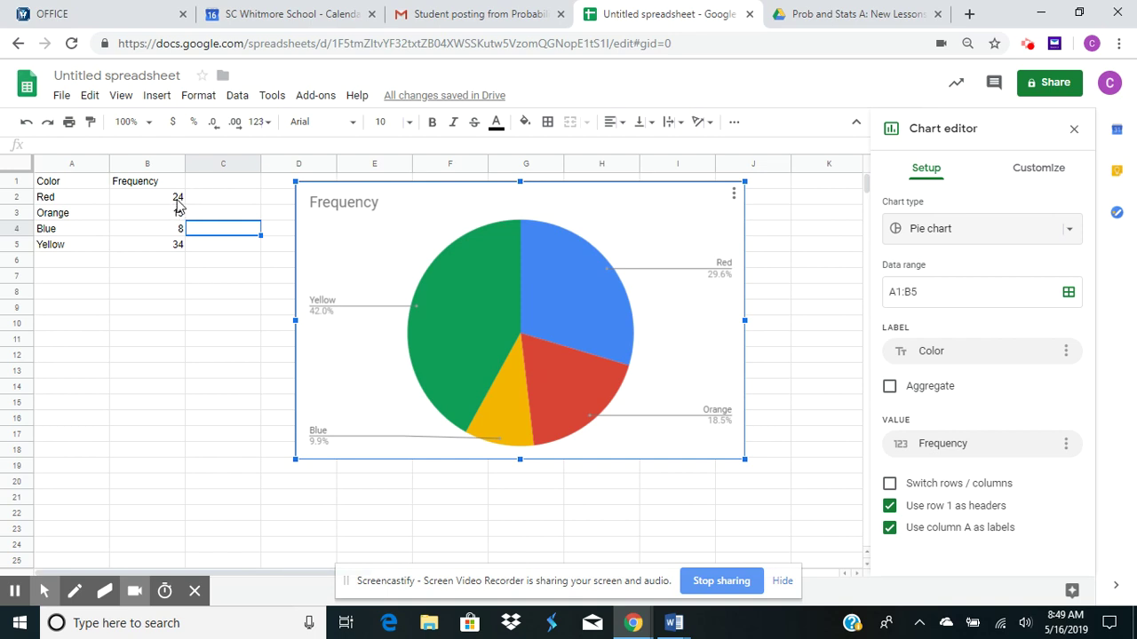
Enter the formula =24/81 in C2 so it shows 0.2962962963.
{"action": "left_click", "coordinate": [213, 197]}
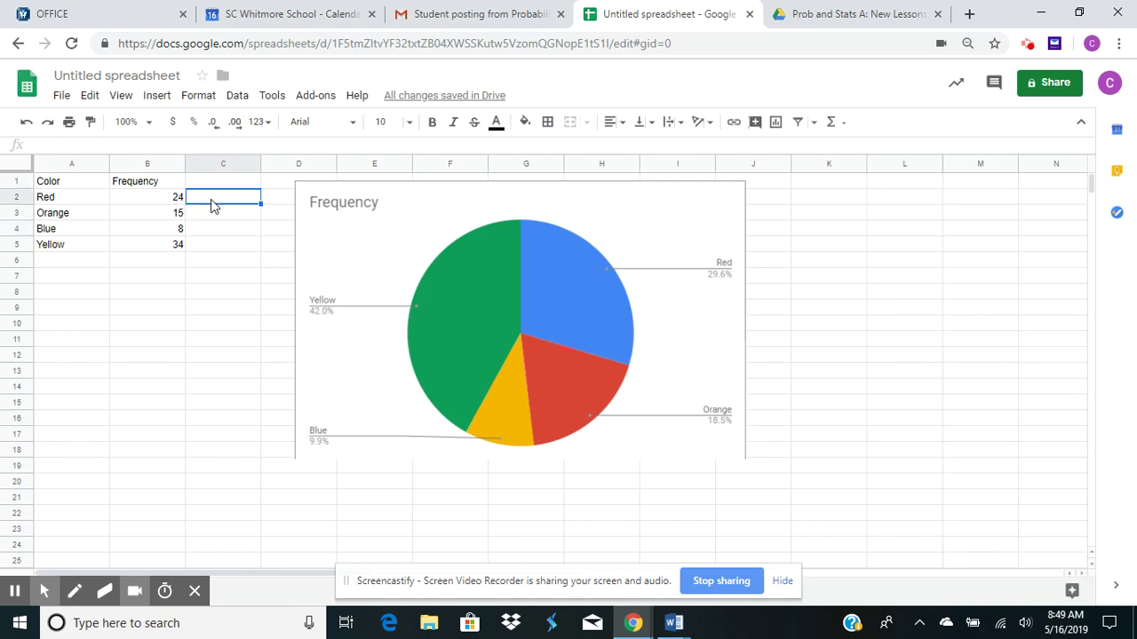
{"action": "type", "text": "24/81"}
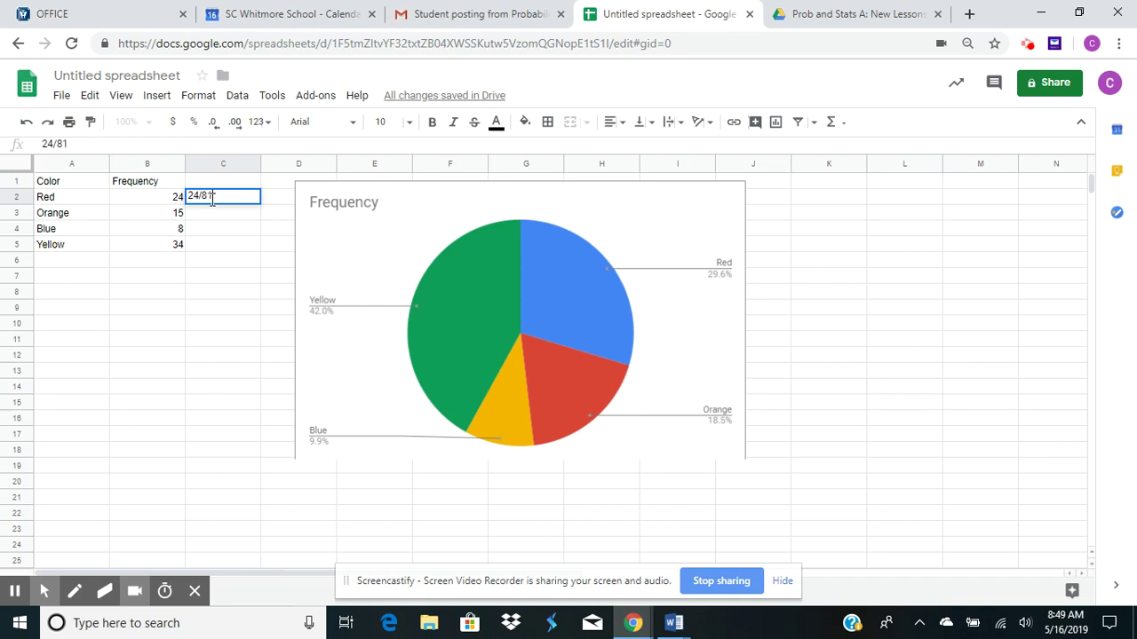
{"action": "key", "text": "Return"}
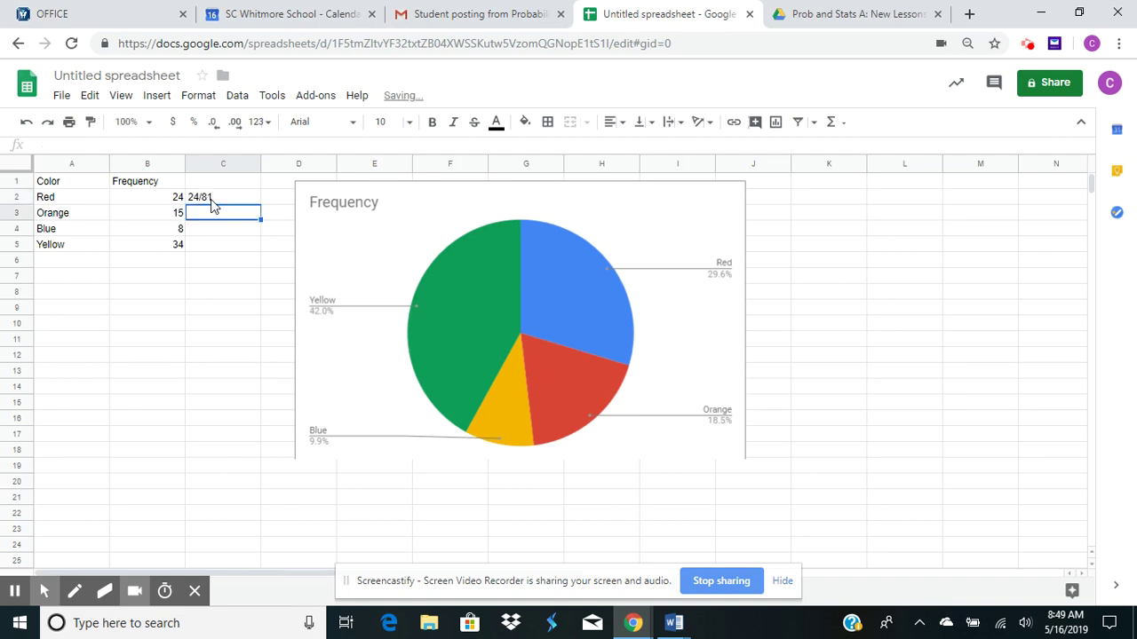
{"action": "left_click", "coordinate": [222, 199]}
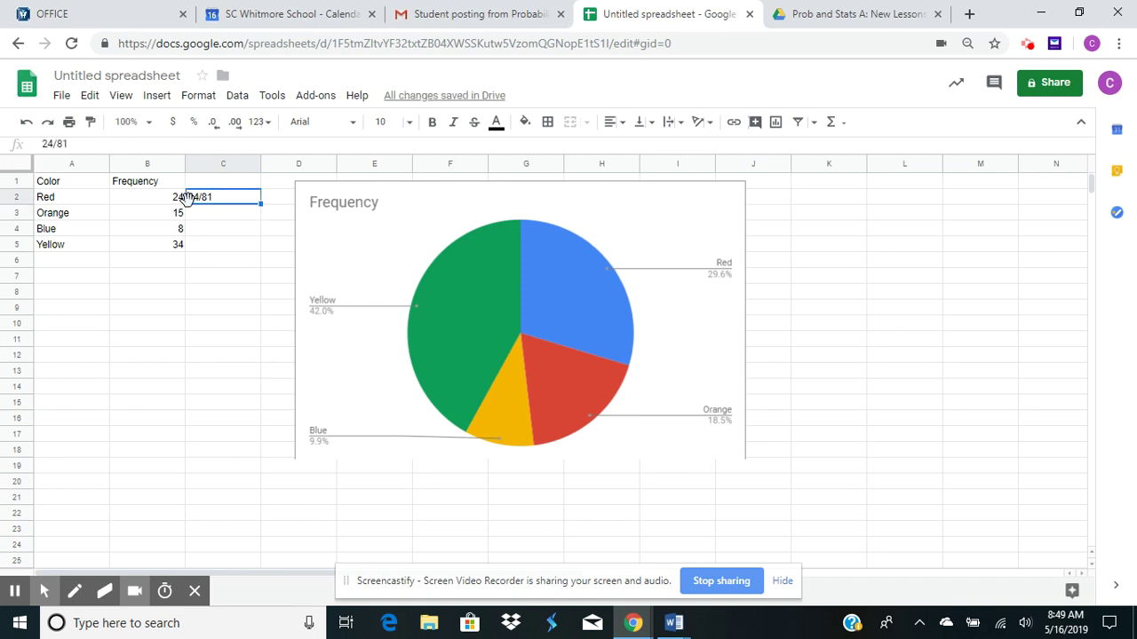
{"action": "double_click", "coordinate": [189, 197]}
{"action": "type", "text": "="}
{"action": "key", "text": "Return"}
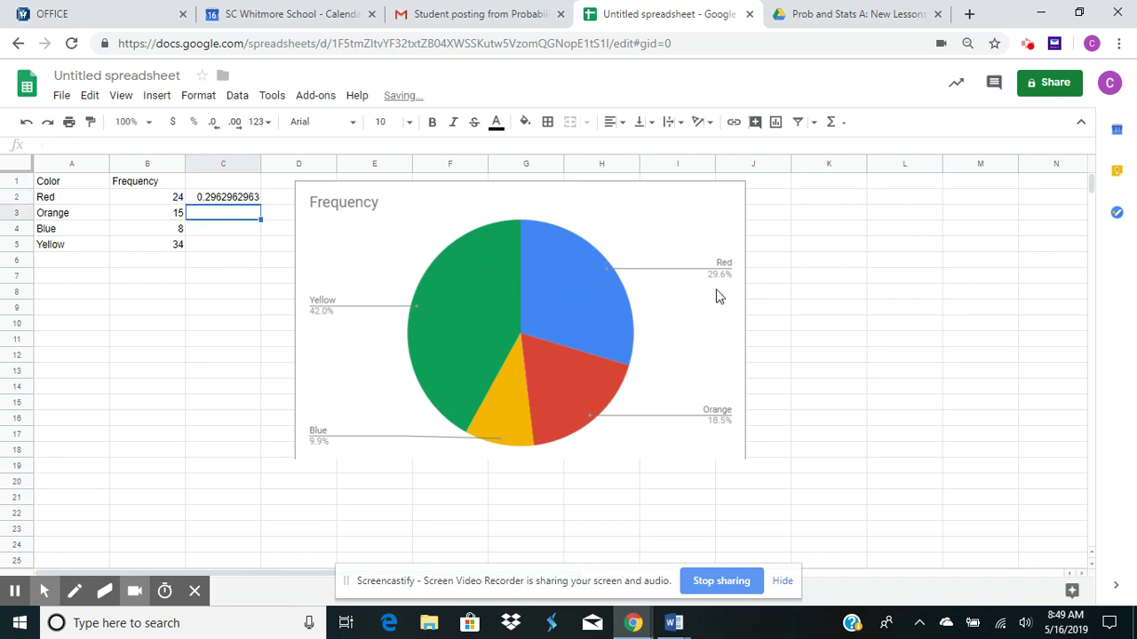
Label column C with the header Relative Frequency.
{"action": "left_click", "coordinate": [232, 185]}
{"action": "type", "text": "Rela"}
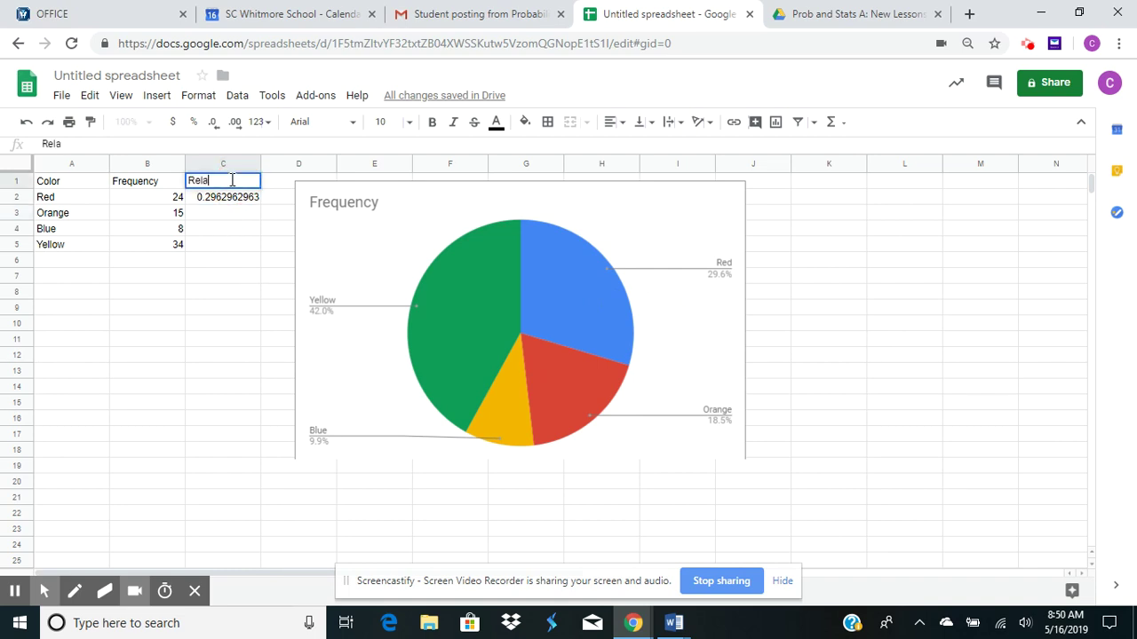
{"action": "type", "text": "tive Frequency"}
{"action": "key", "text": "Return"}
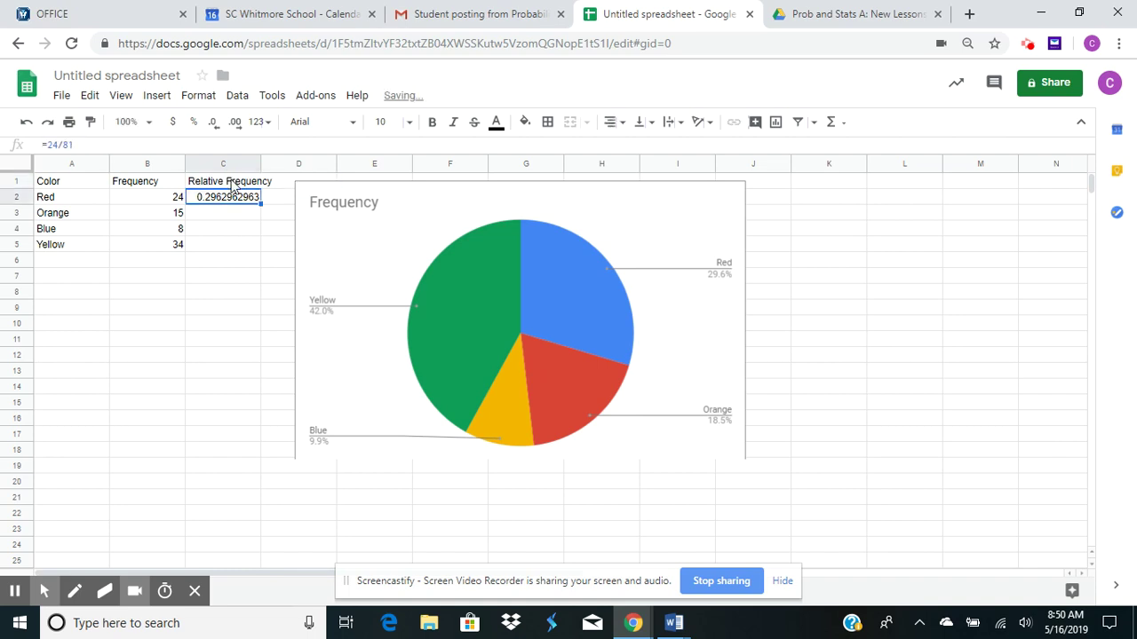